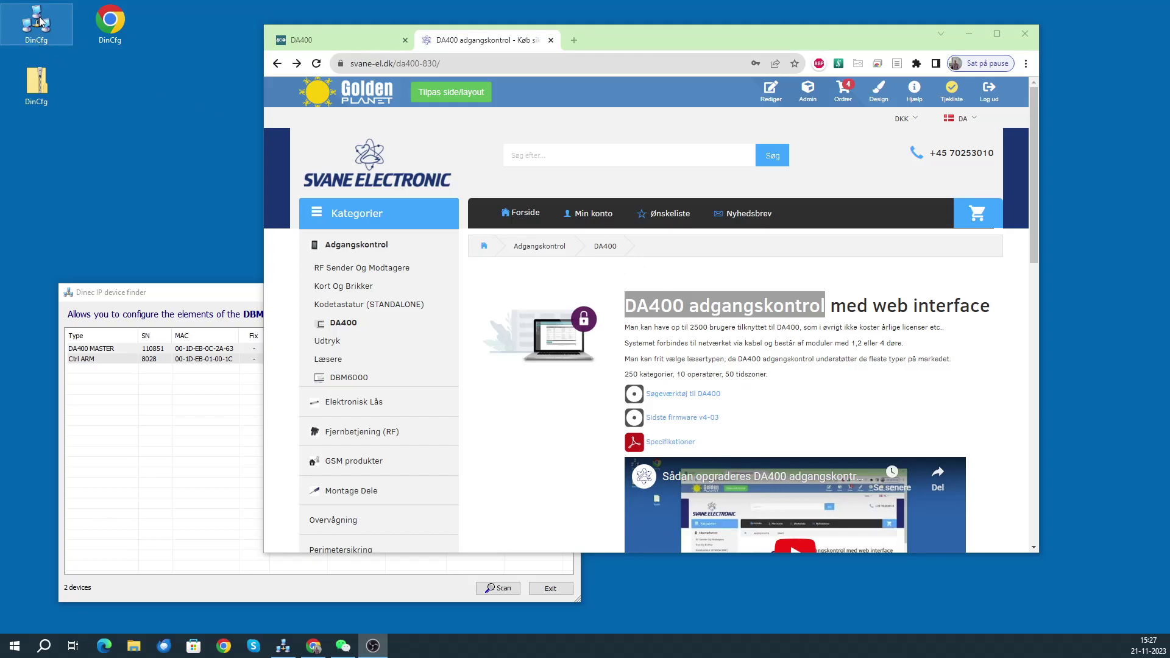
- Select the DA400 MASTER controller at 192.168.2.190 in the Dinec IP device finder
click(160, 303)
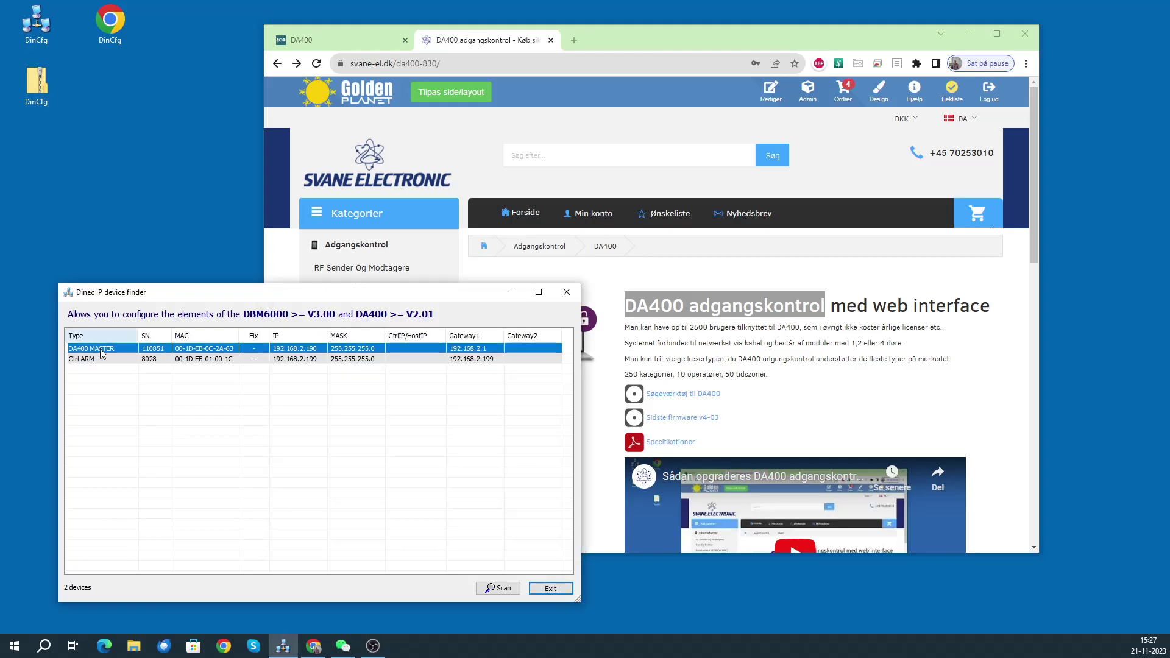
- Grant momentary access ('Tillad adgang') through the Fordør door from the DA400 home page
click(332, 45)
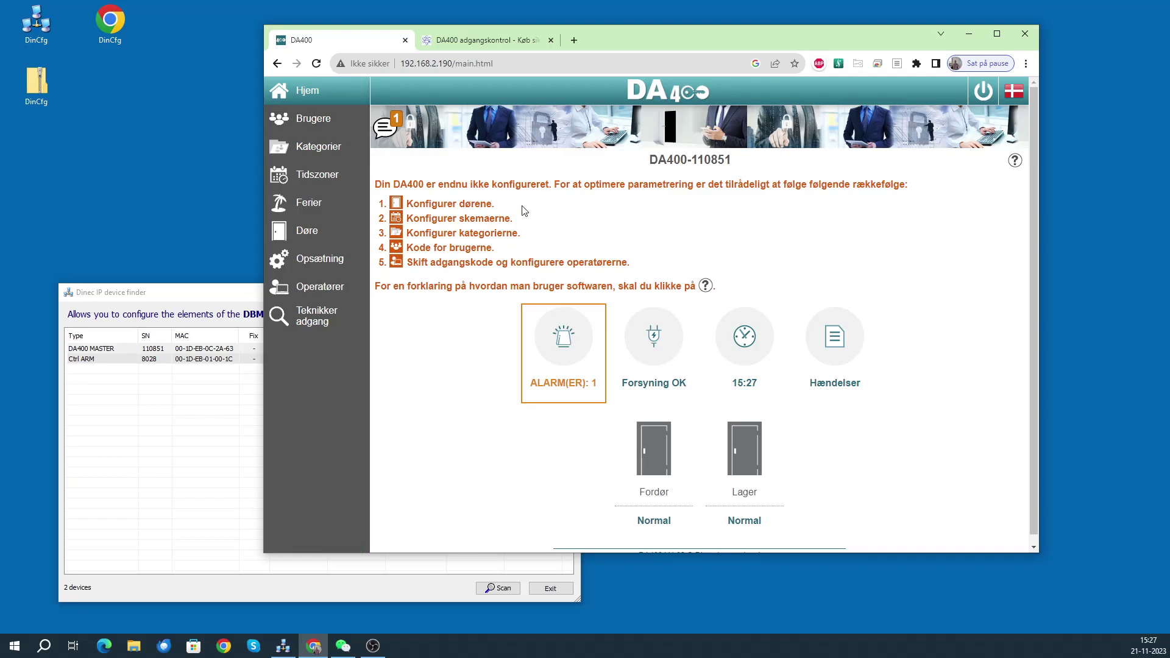
click(656, 446)
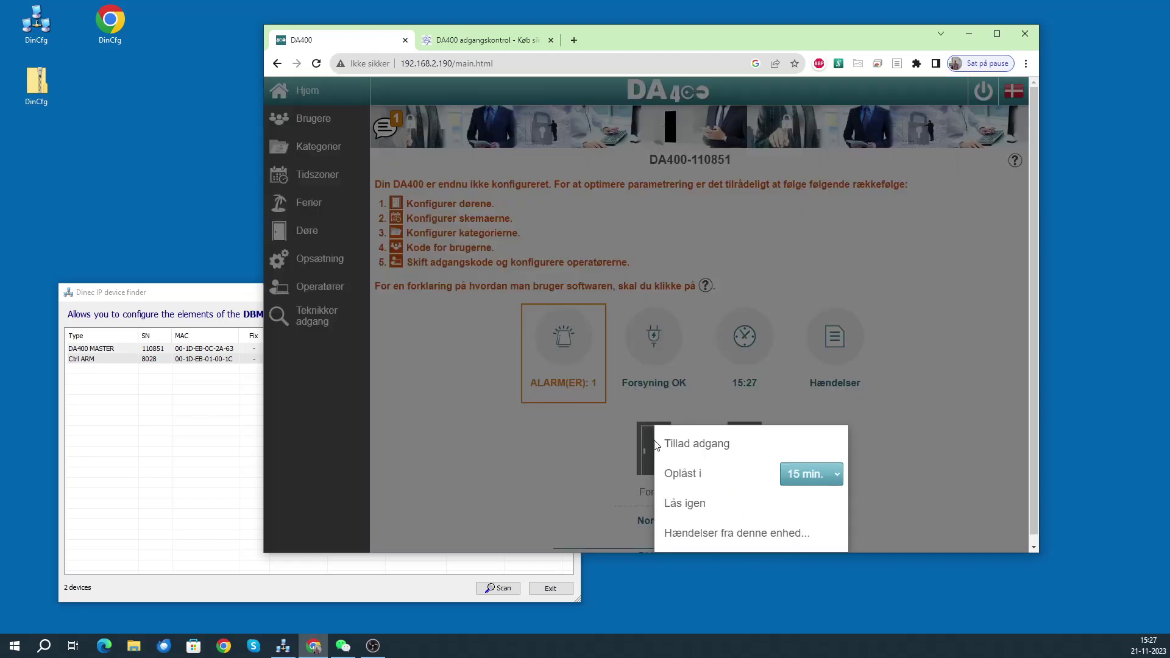
click(687, 445)
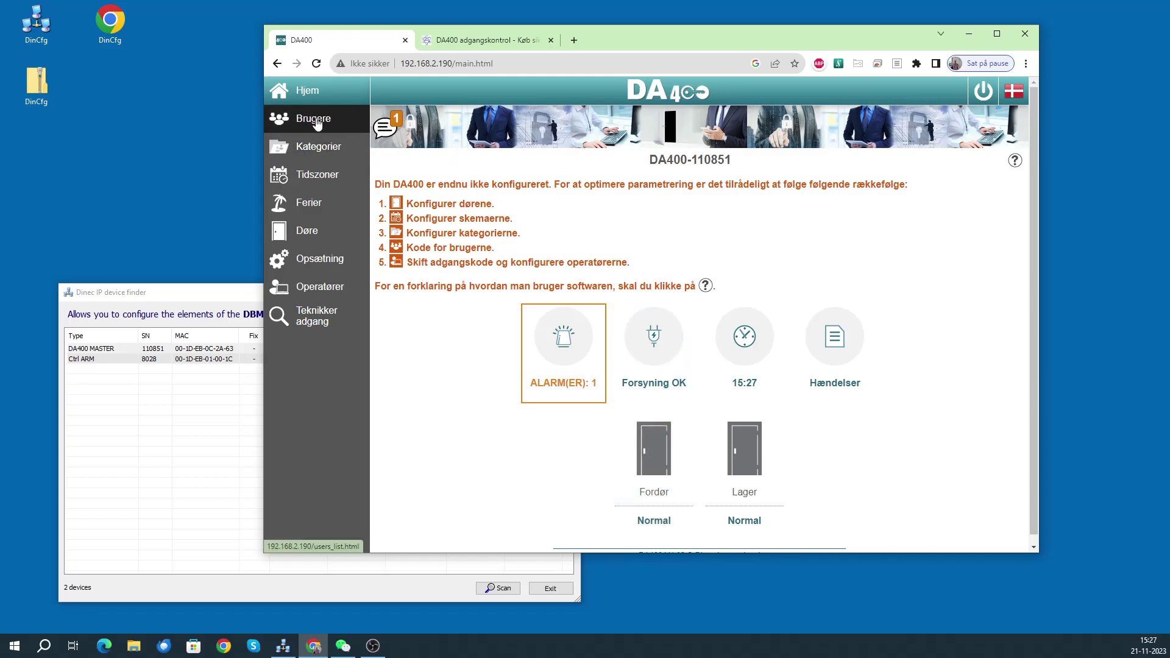
- Add user Svend with Kategori 1 'Adgang fordør' and an access card number in Kort 1, then save
click(351, 126)
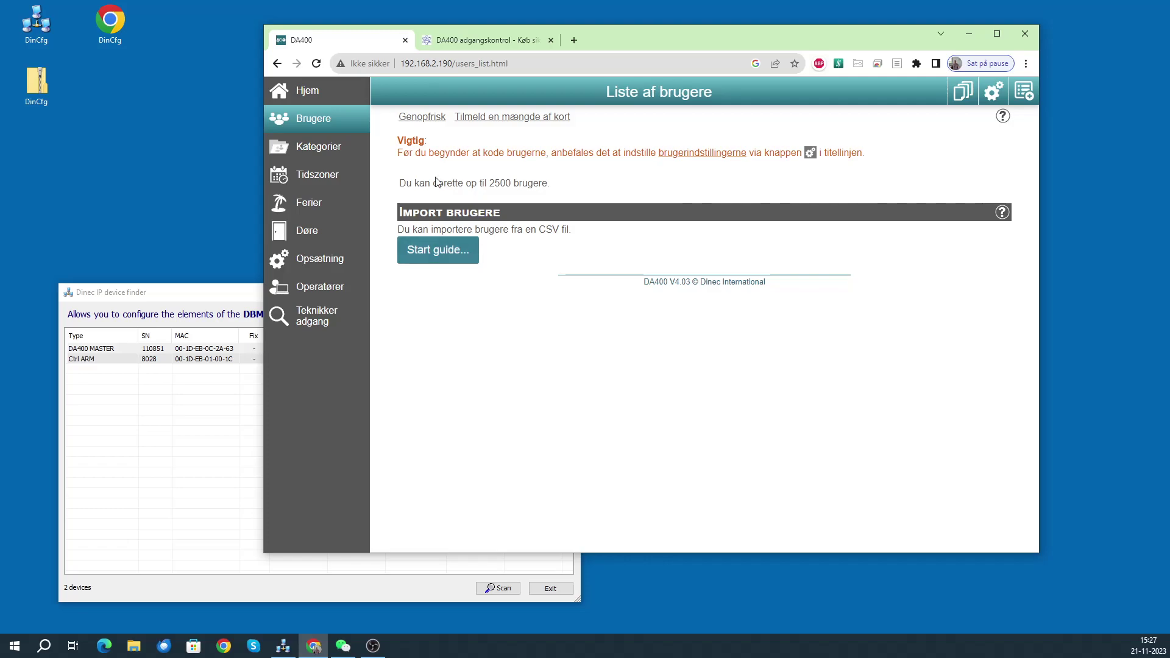
click(1023, 91)
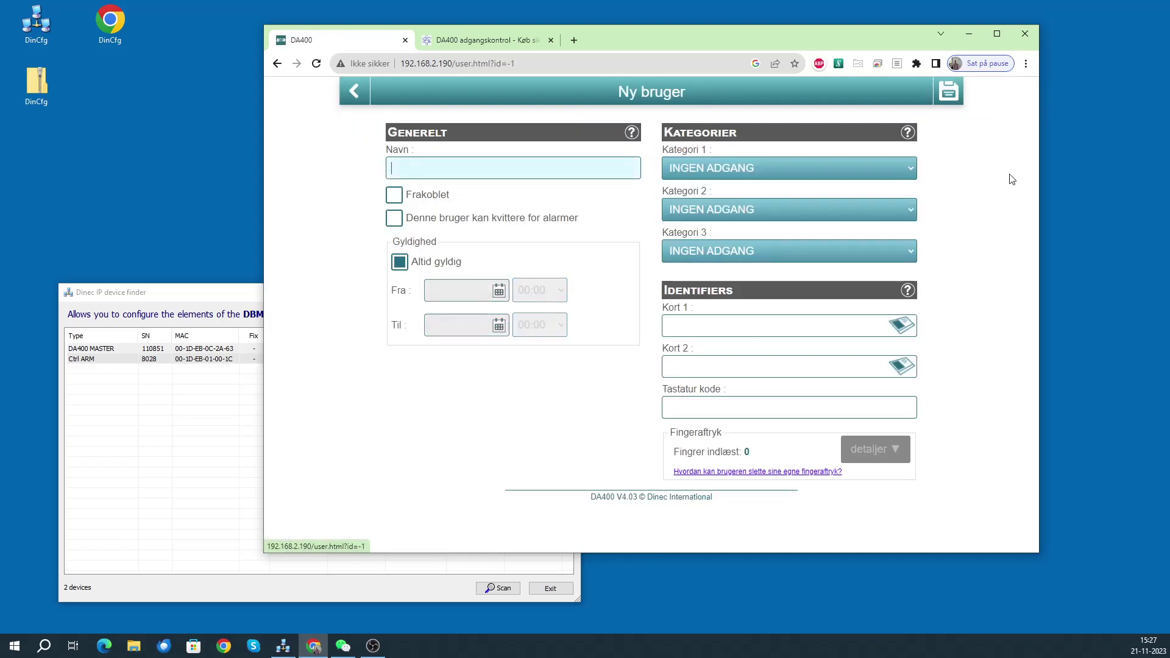
click(454, 166)
text(Sv)
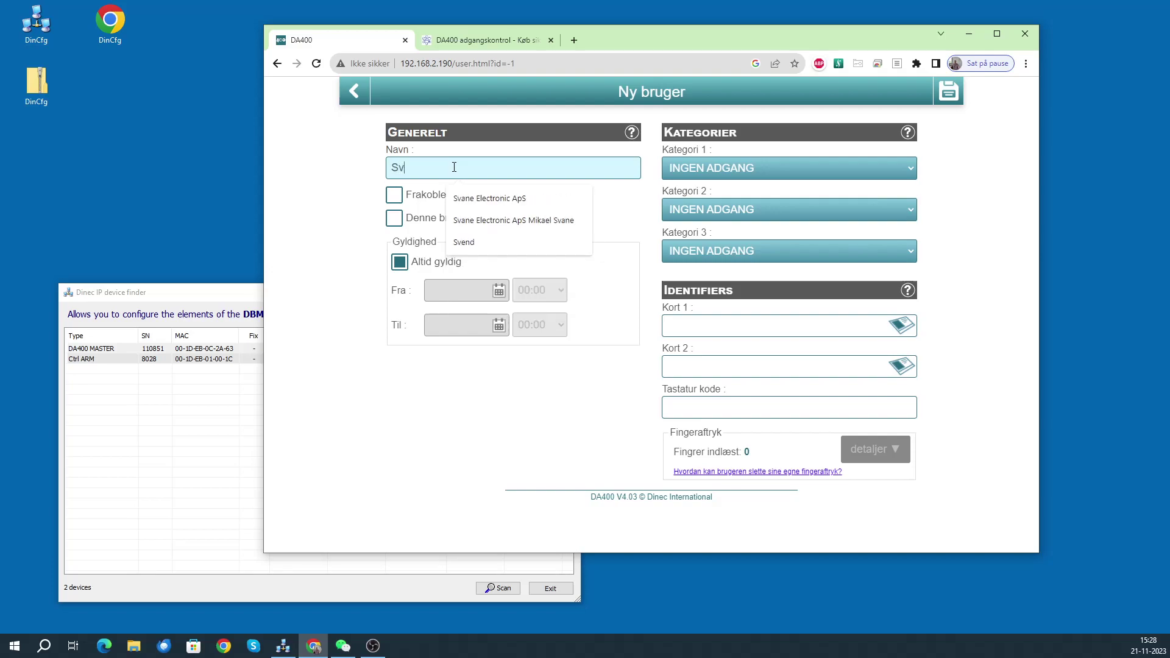
text(end)
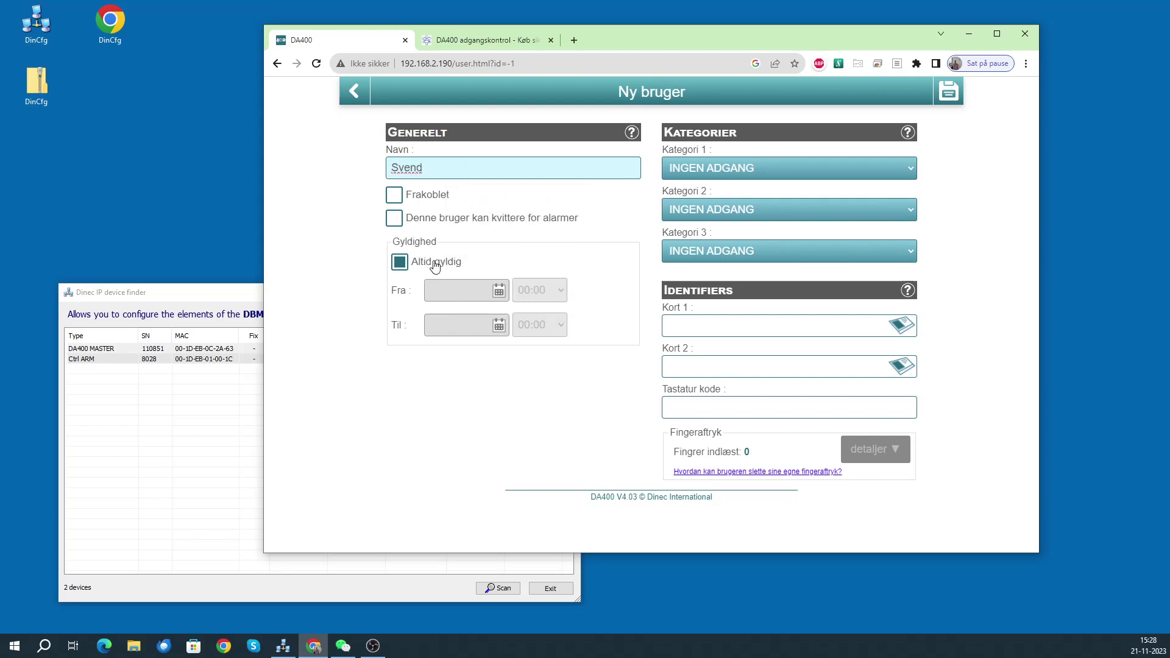
click(773, 170)
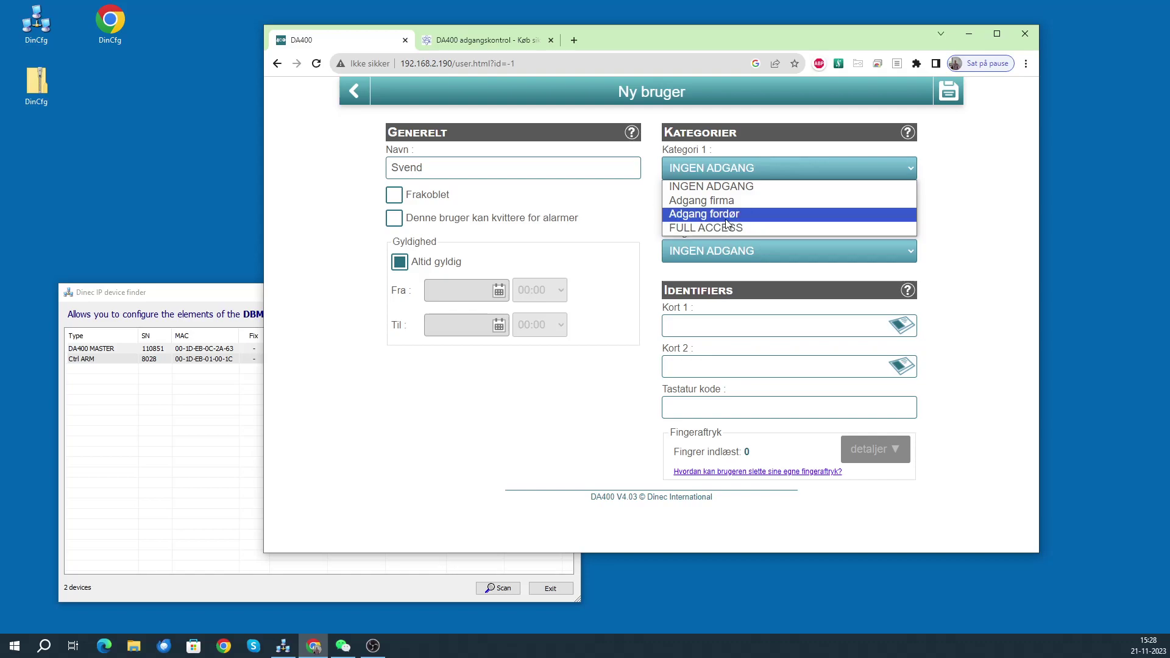
click(726, 214)
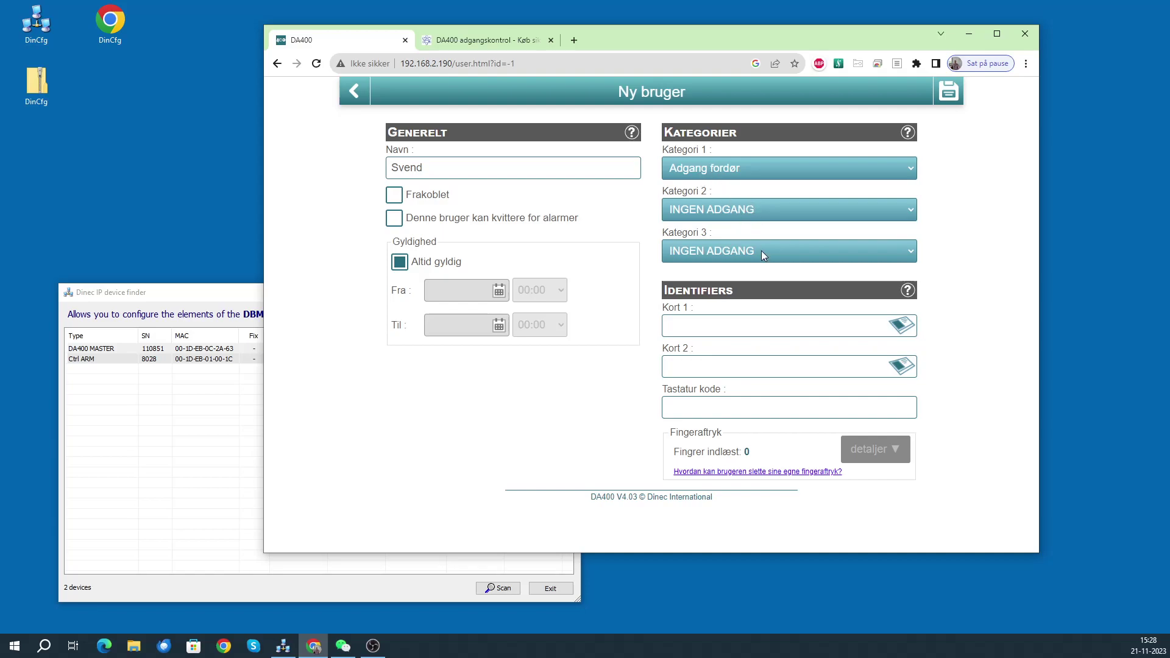
click(716, 329)
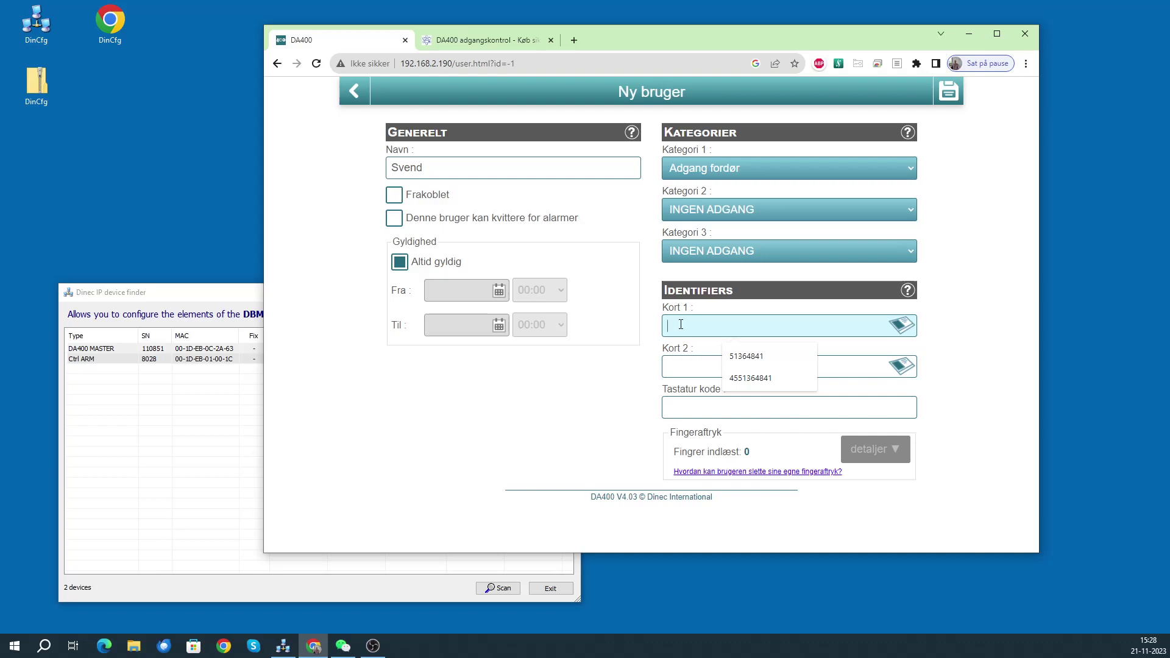
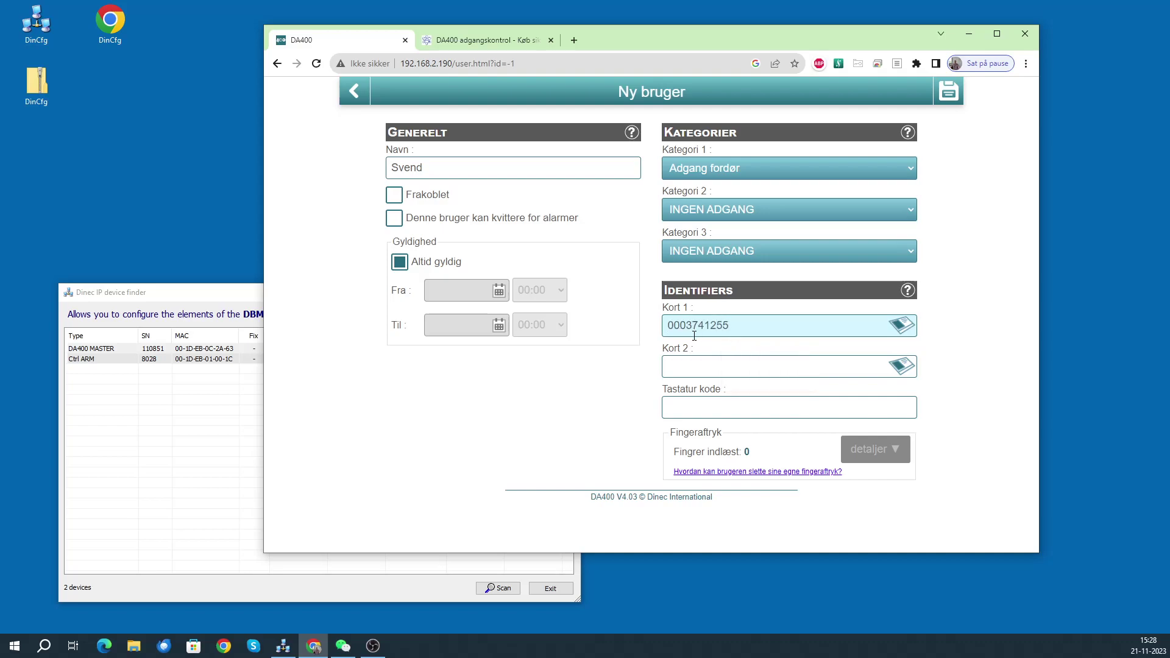
click(944, 93)
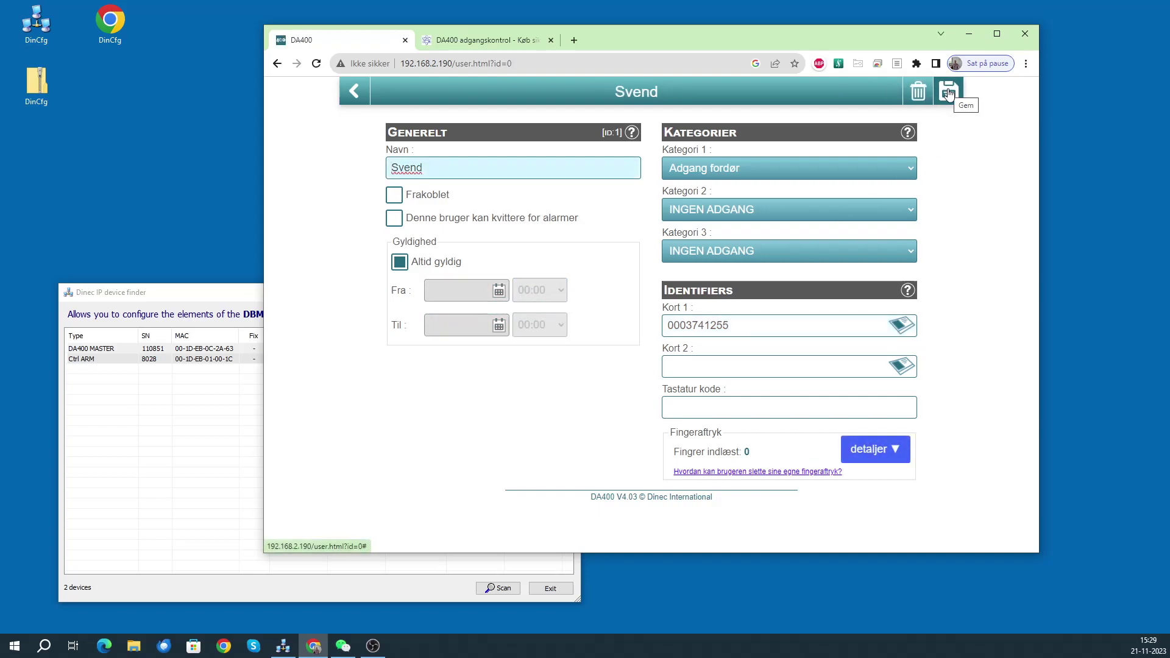
- Inspect the Adgang firma and Adgang fordør categories, ending back on the Kategorier list
click(353, 91)
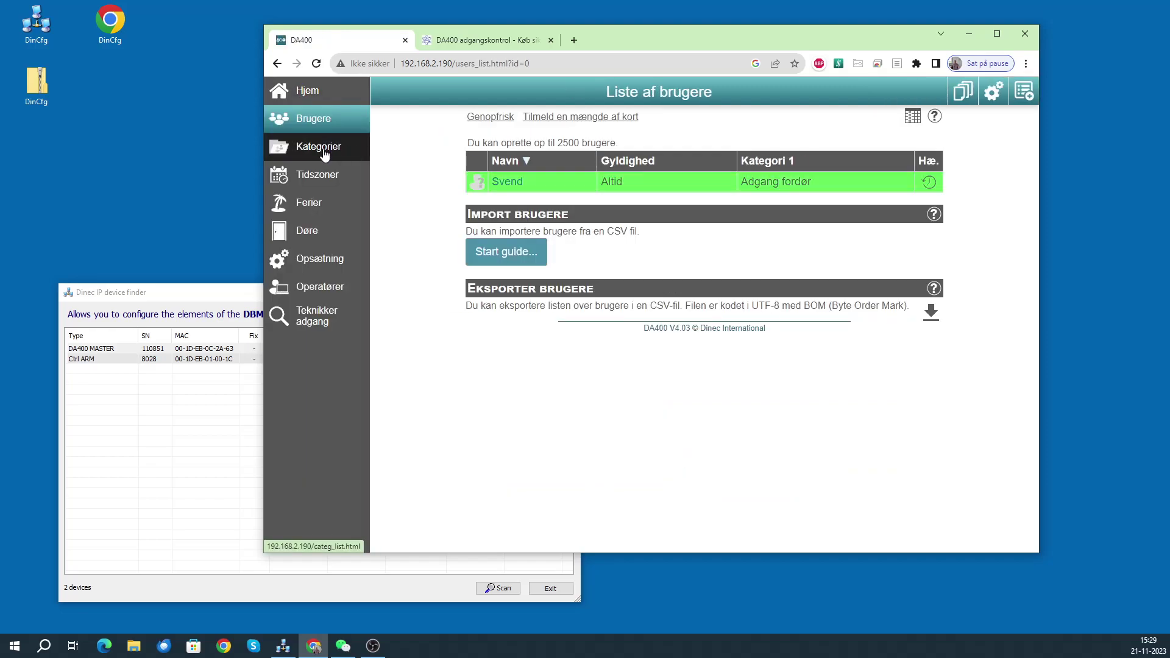
click(332, 156)
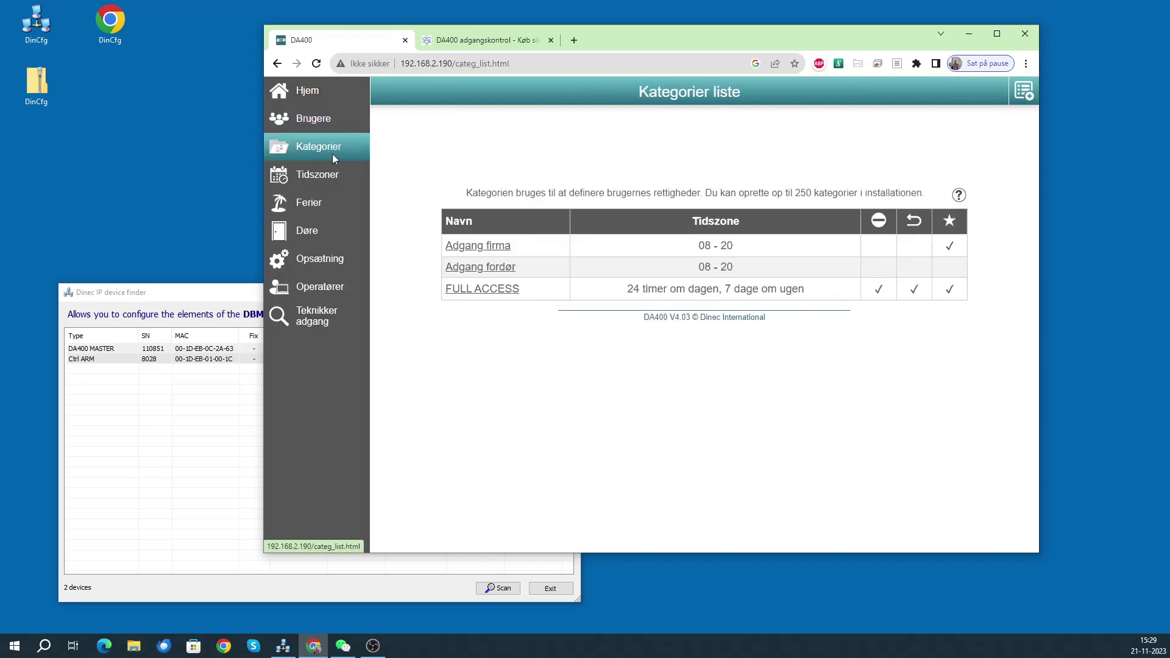
click(497, 246)
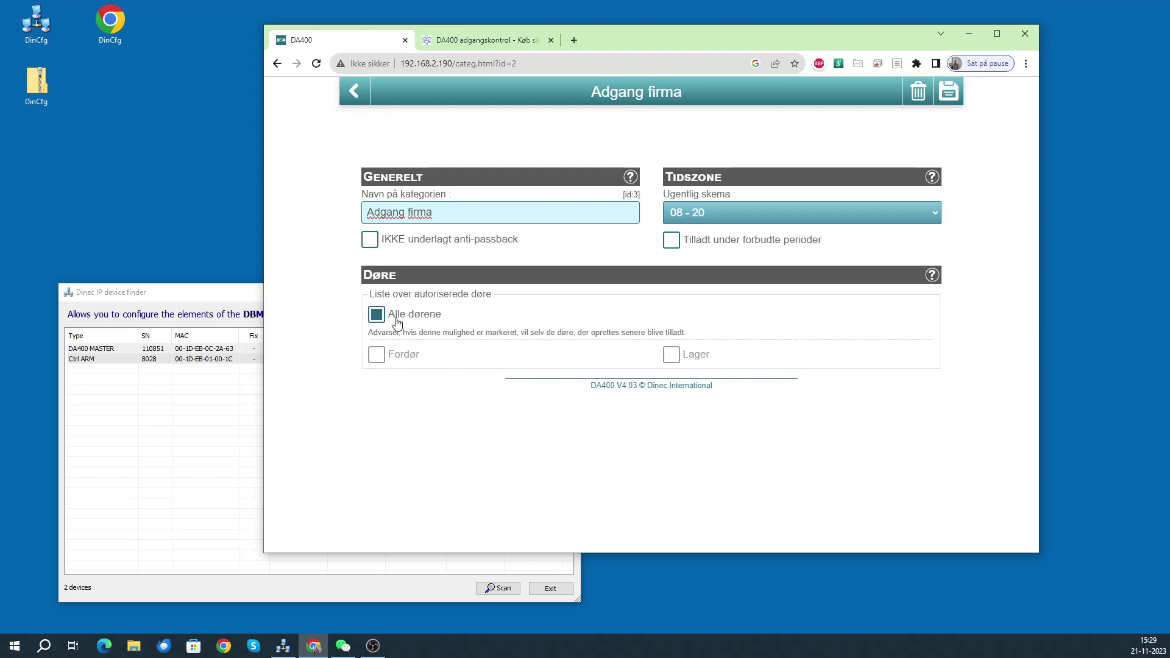
click(354, 91)
click(509, 266)
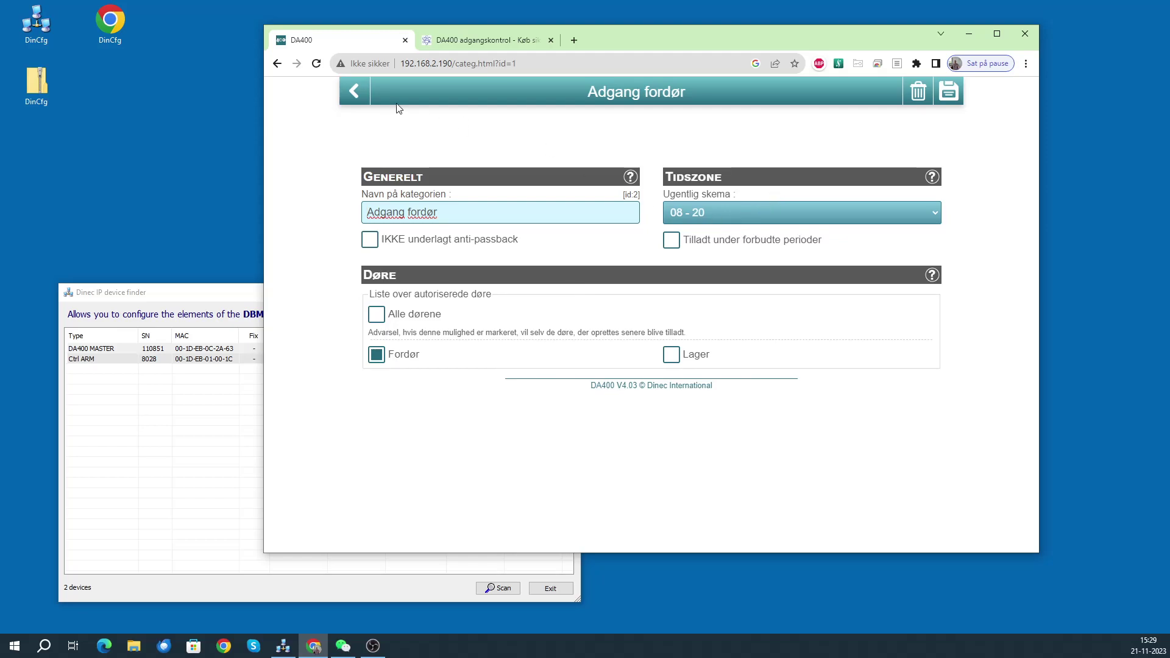
click(362, 95)
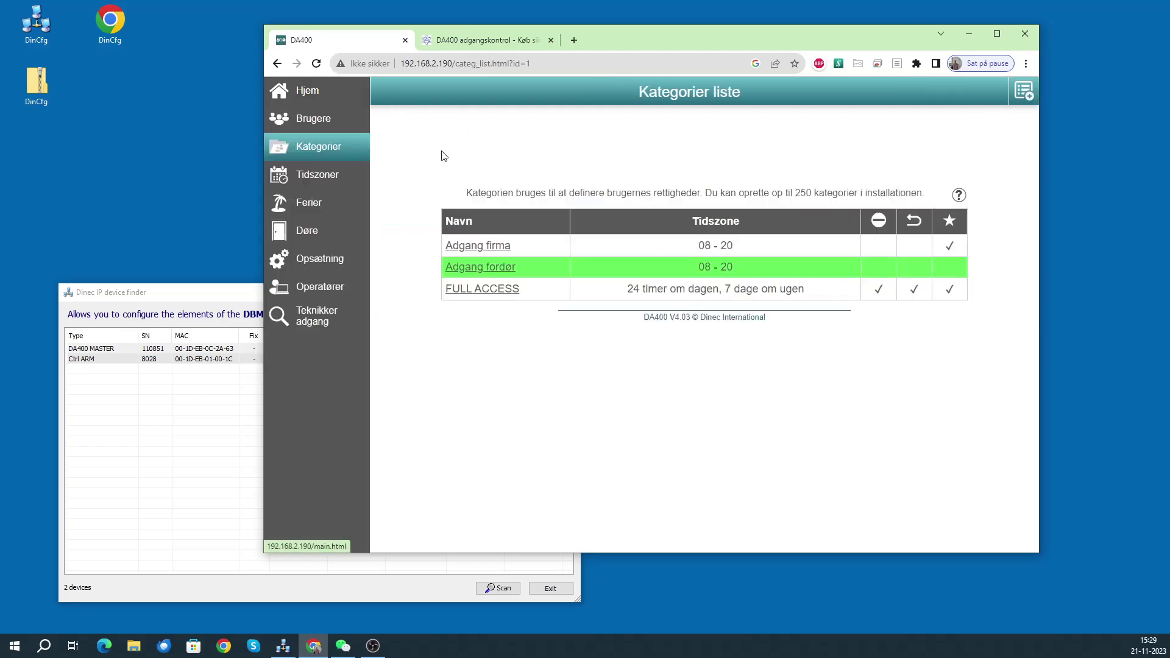
click(324, 177)
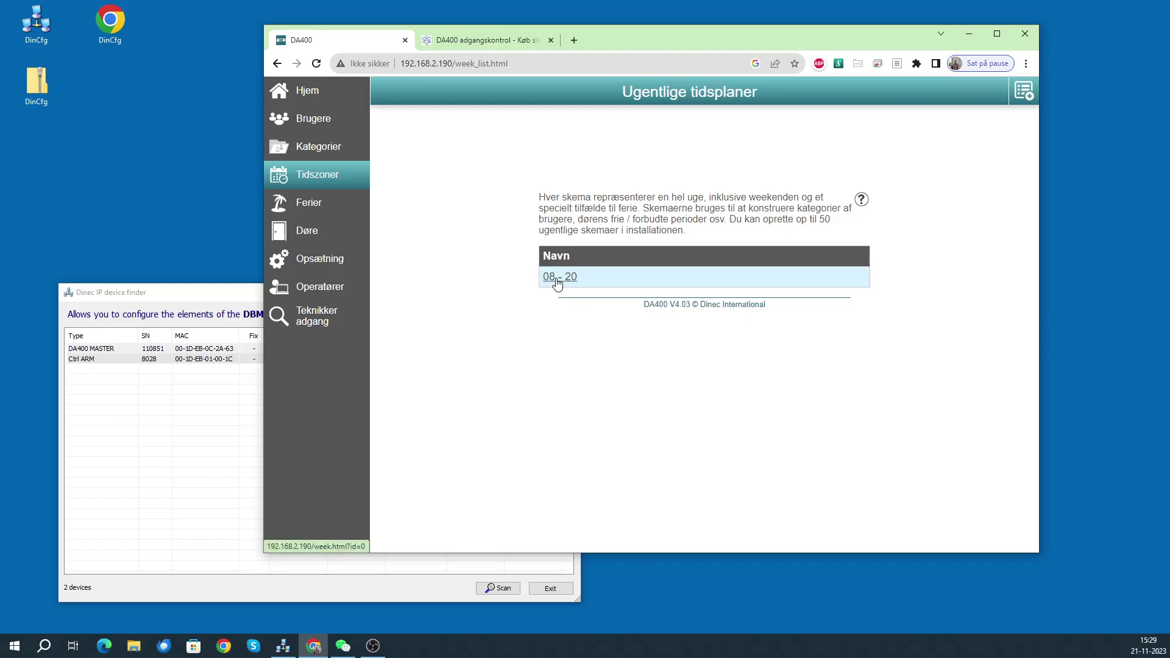
click(1024, 90)
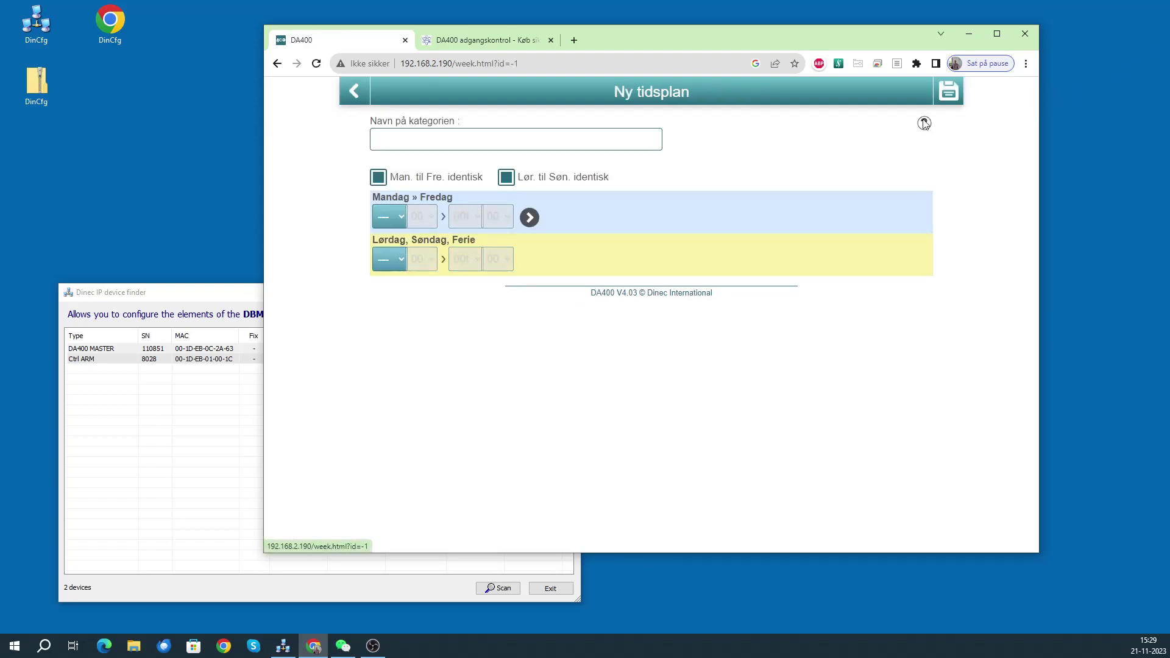
click(399, 218)
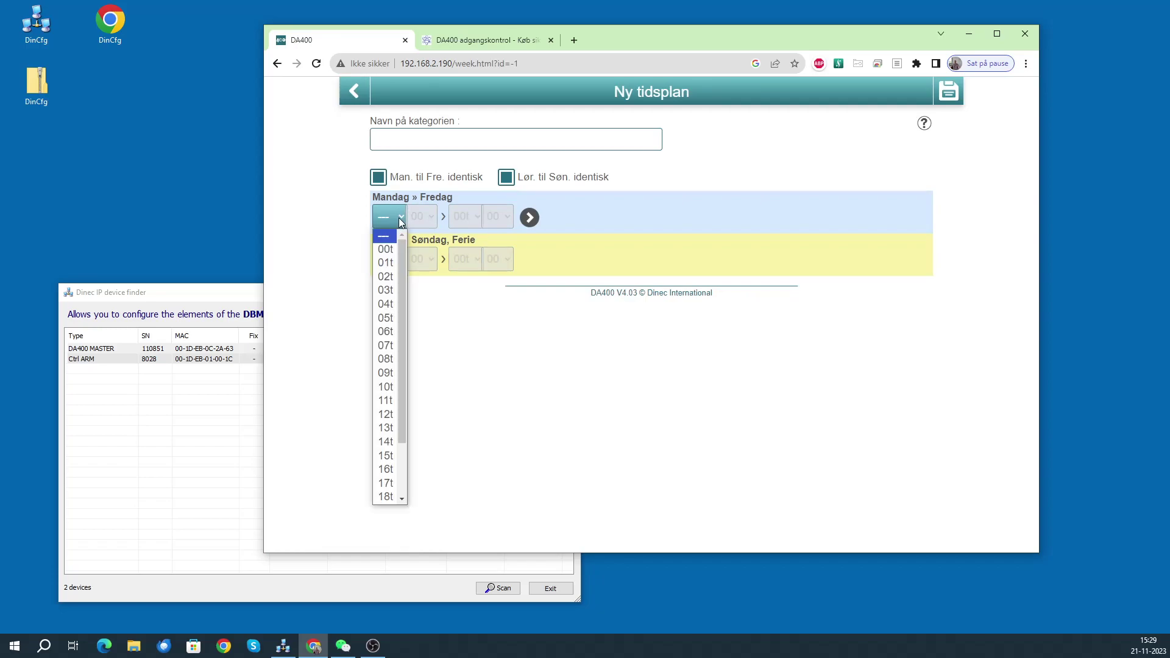
click(393, 297)
click(474, 213)
click(469, 317)
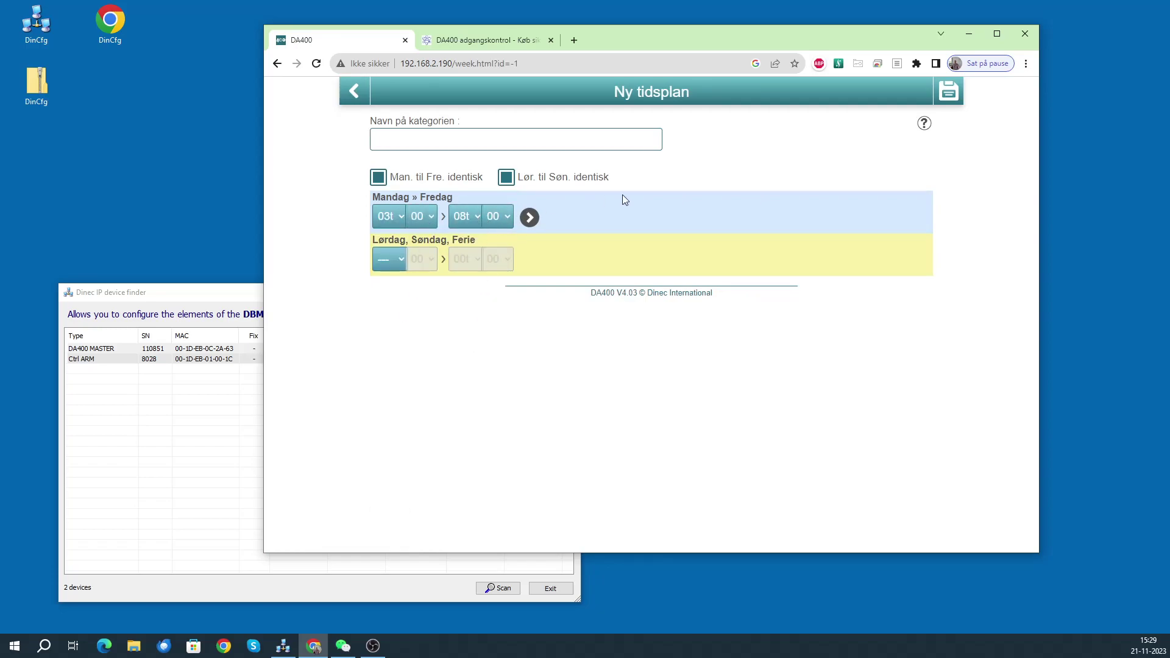
click(398, 259)
click(395, 318)
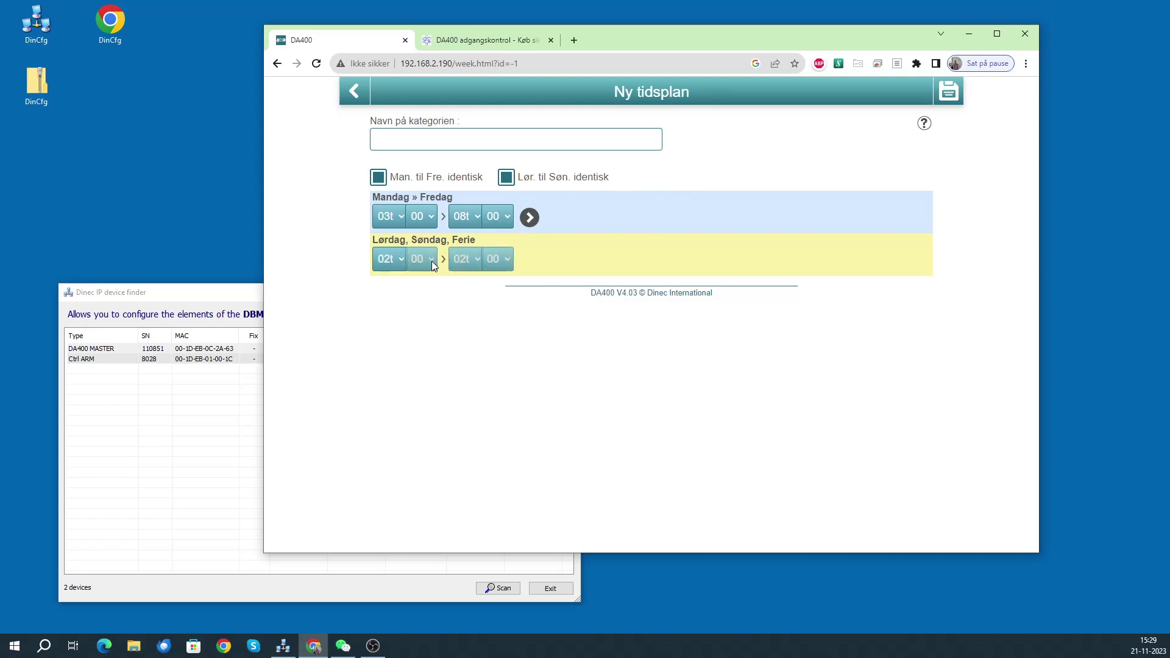
click(467, 259)
click(461, 336)
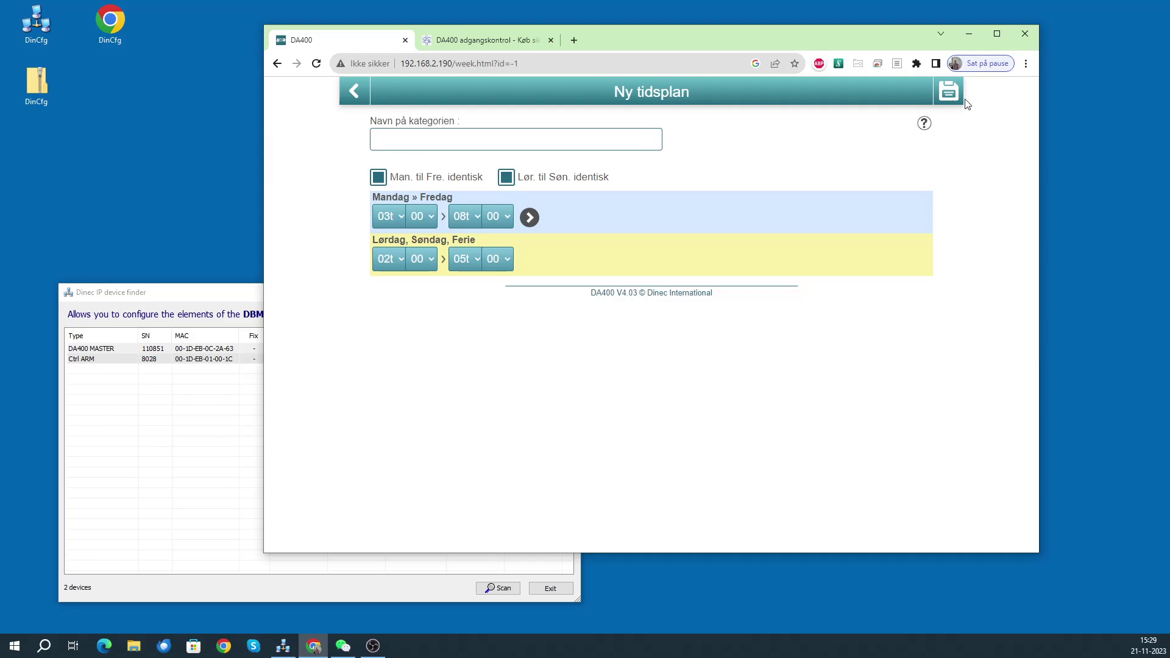
click(358, 91)
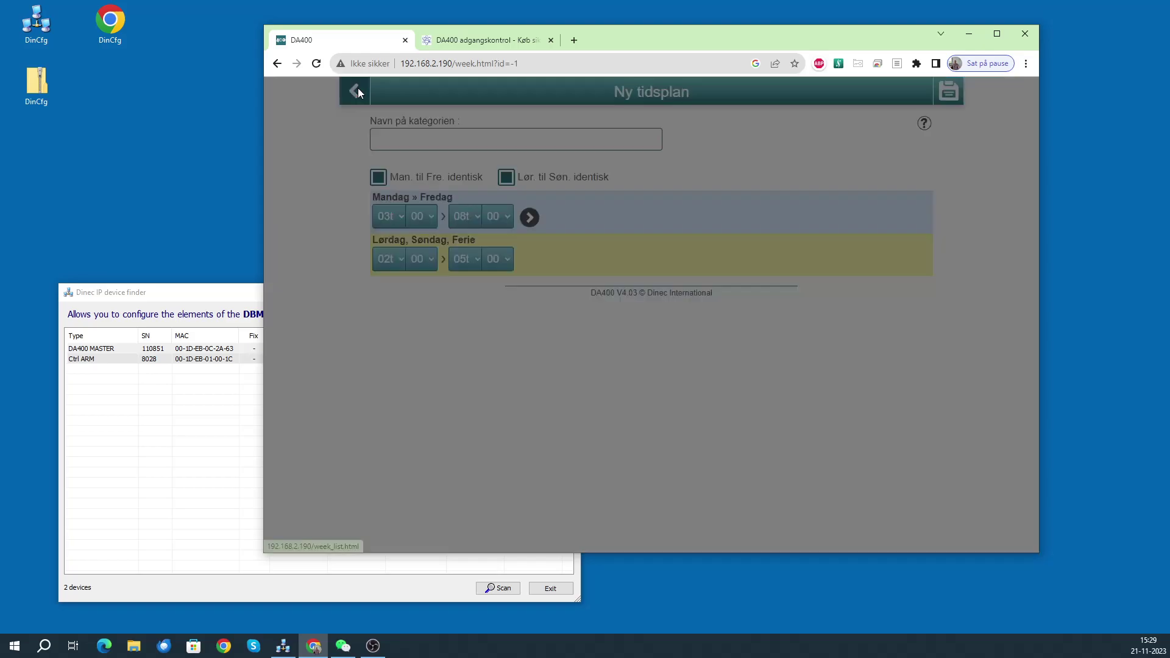
click(641, 312)
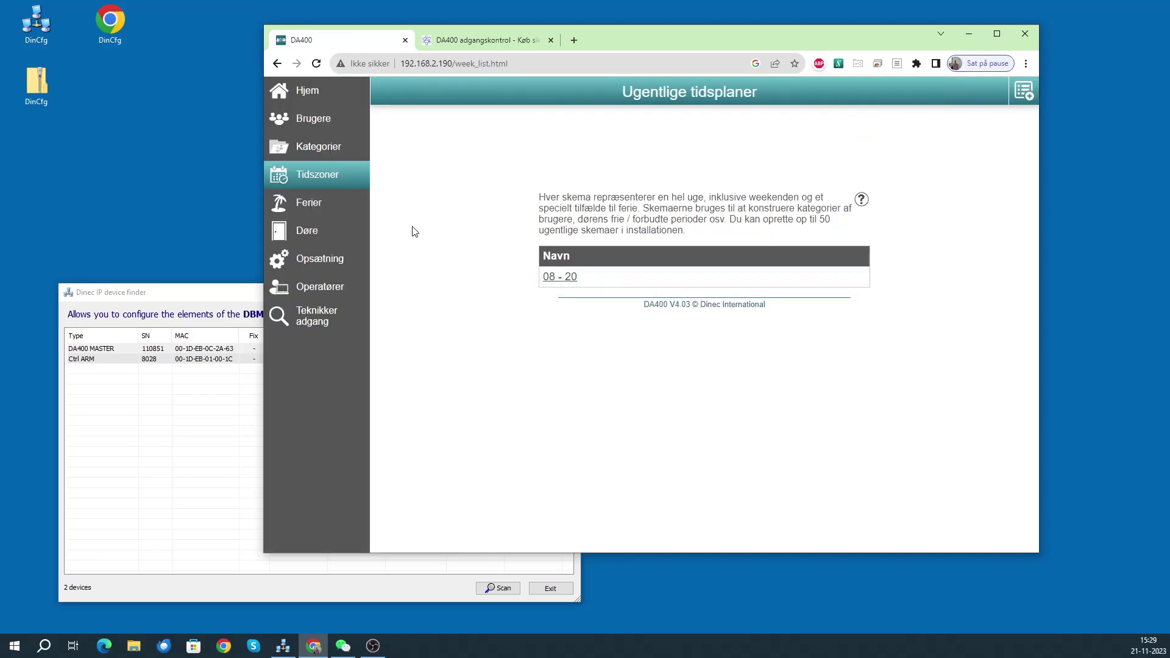
- View the Ferier holiday calendar, then the Døre list with Fordør and Lager
click(328, 208)
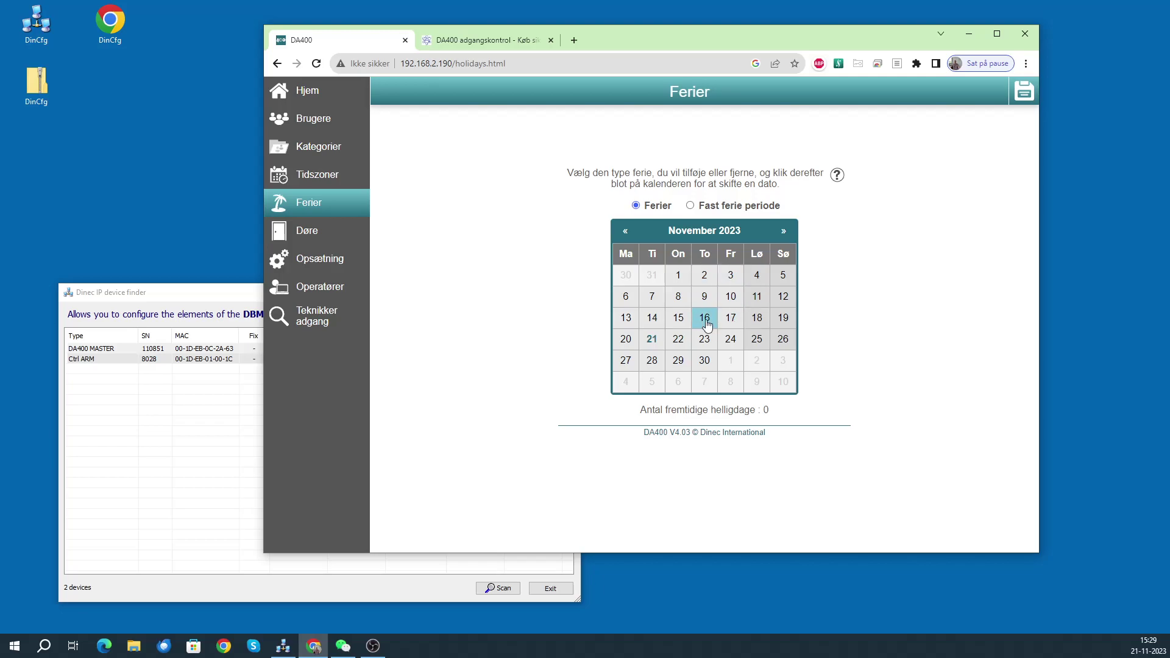
click(314, 235)
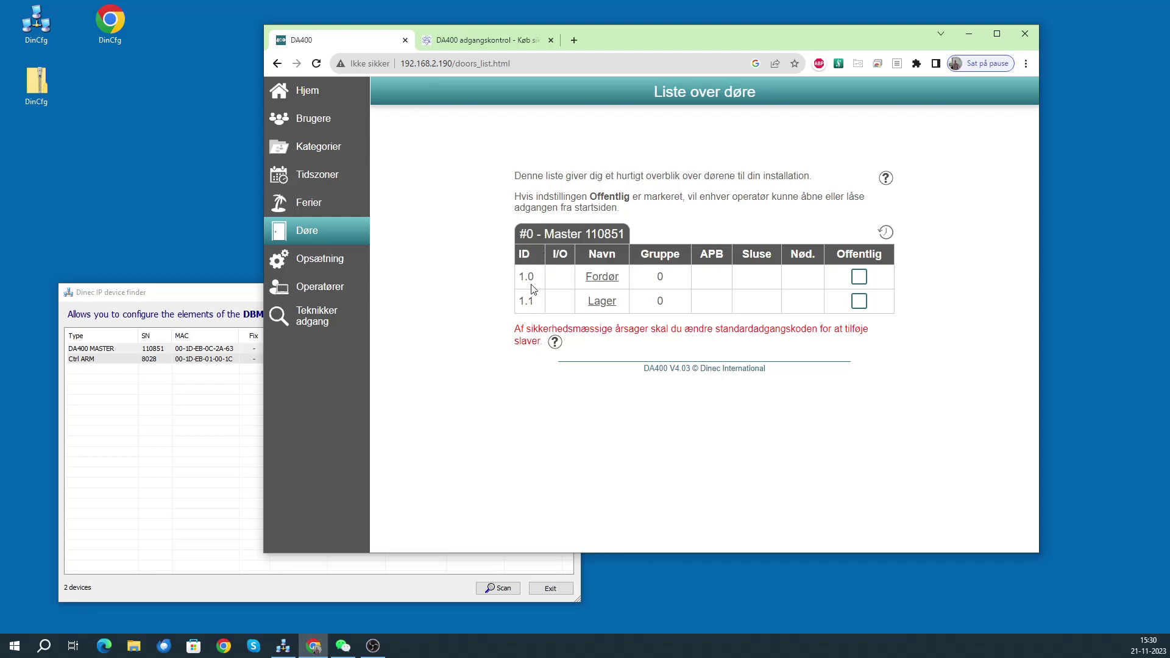
click(605, 281)
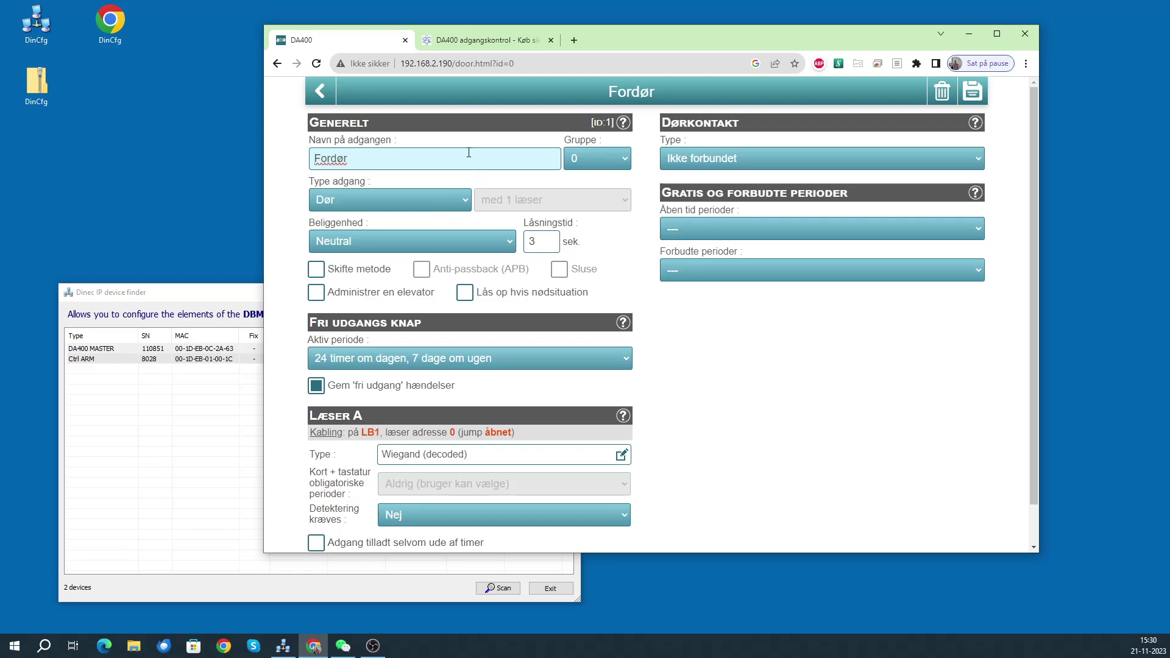
click(412, 202)
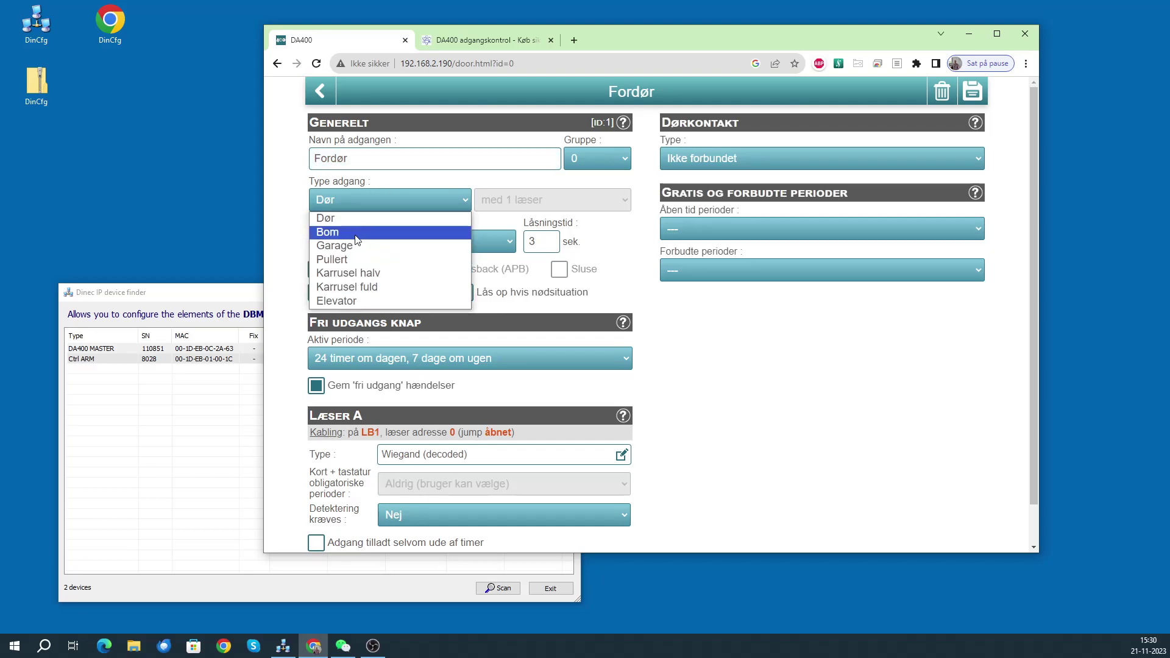
click(493, 195)
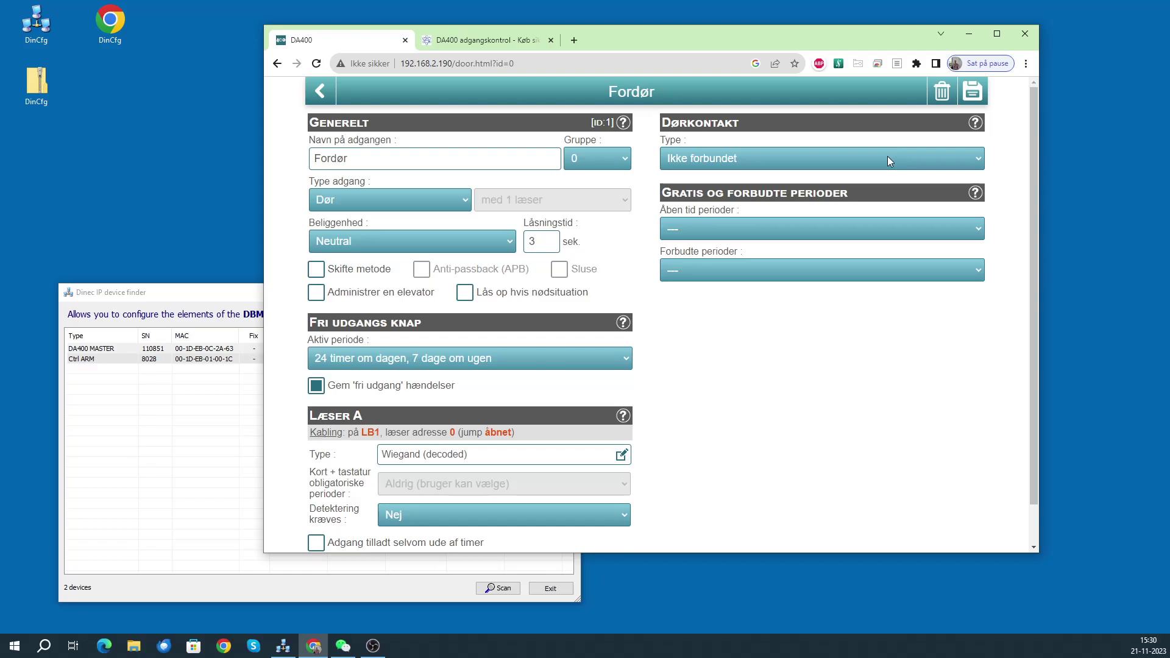
click(800, 230)
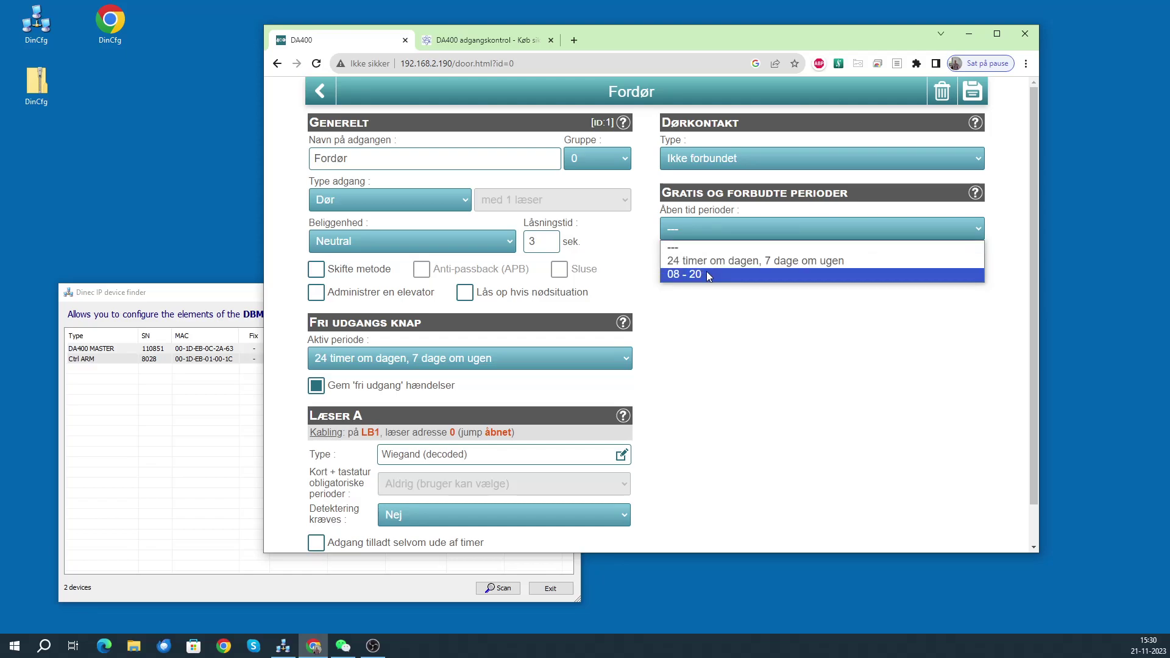
click(786, 247)
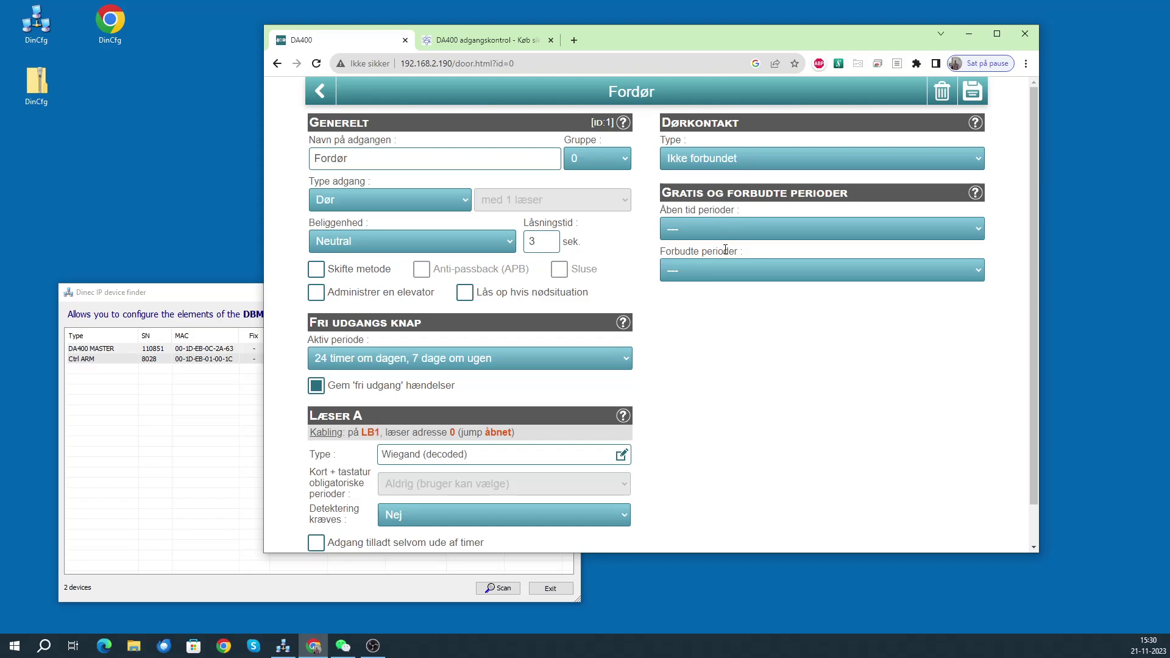
click(329, 91)
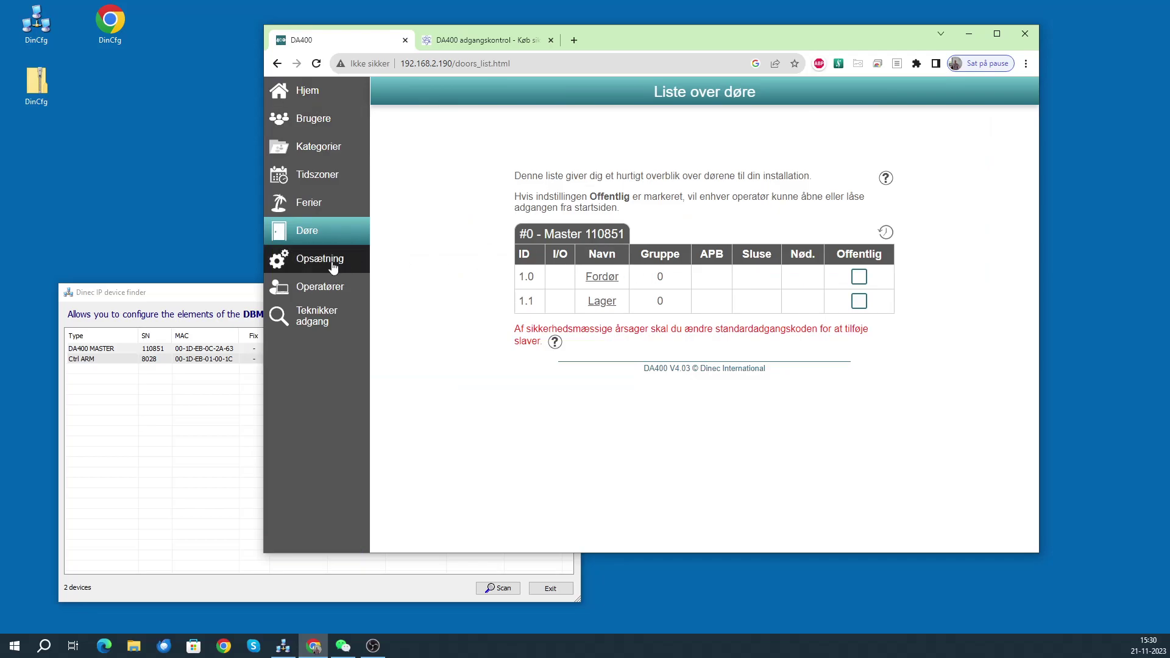
- Open the Opsætning settings page from the sidebar
click(310, 263)
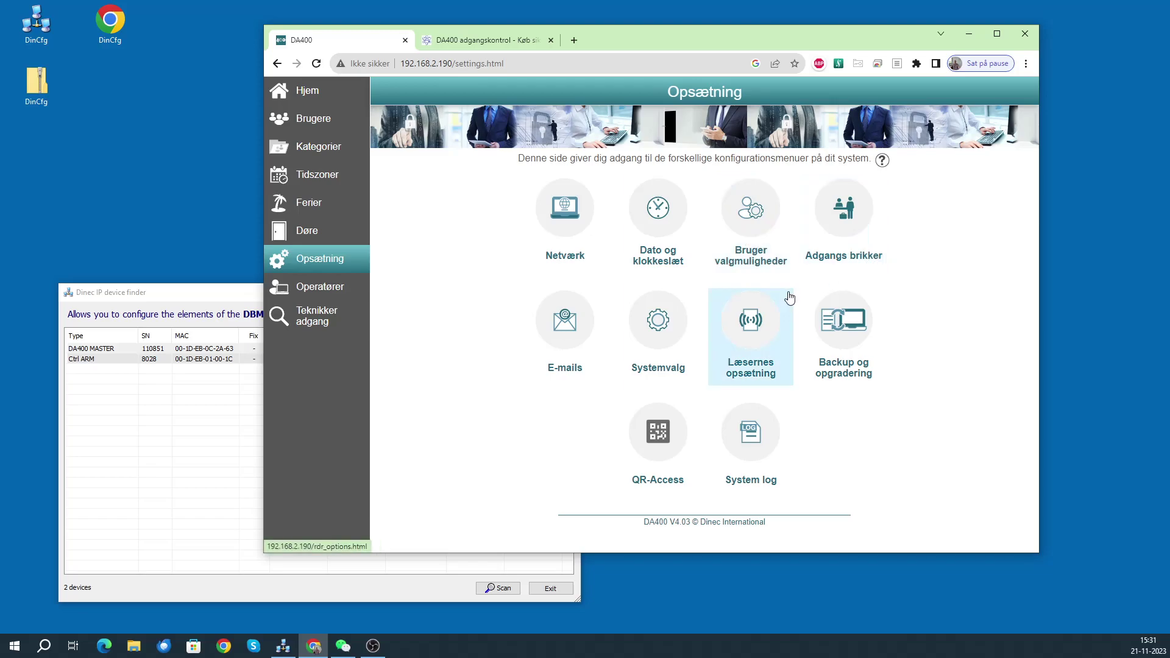
- Check the Operatører list and Teknikker adgang status, then go back to Hjem
click(315, 291)
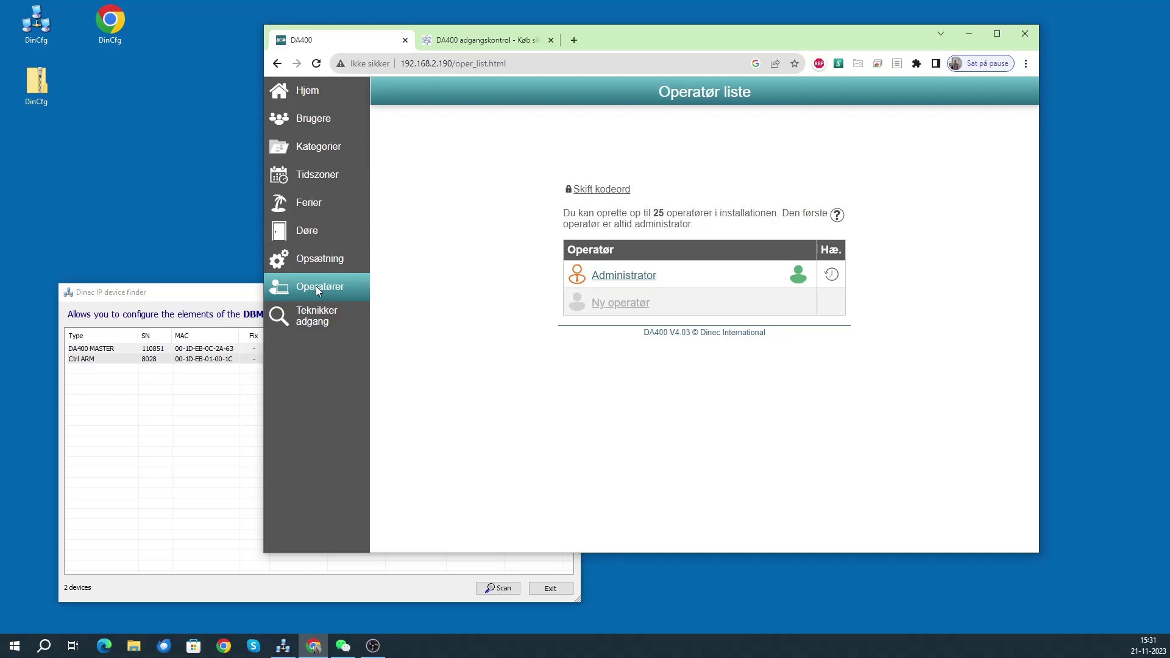
click(317, 319)
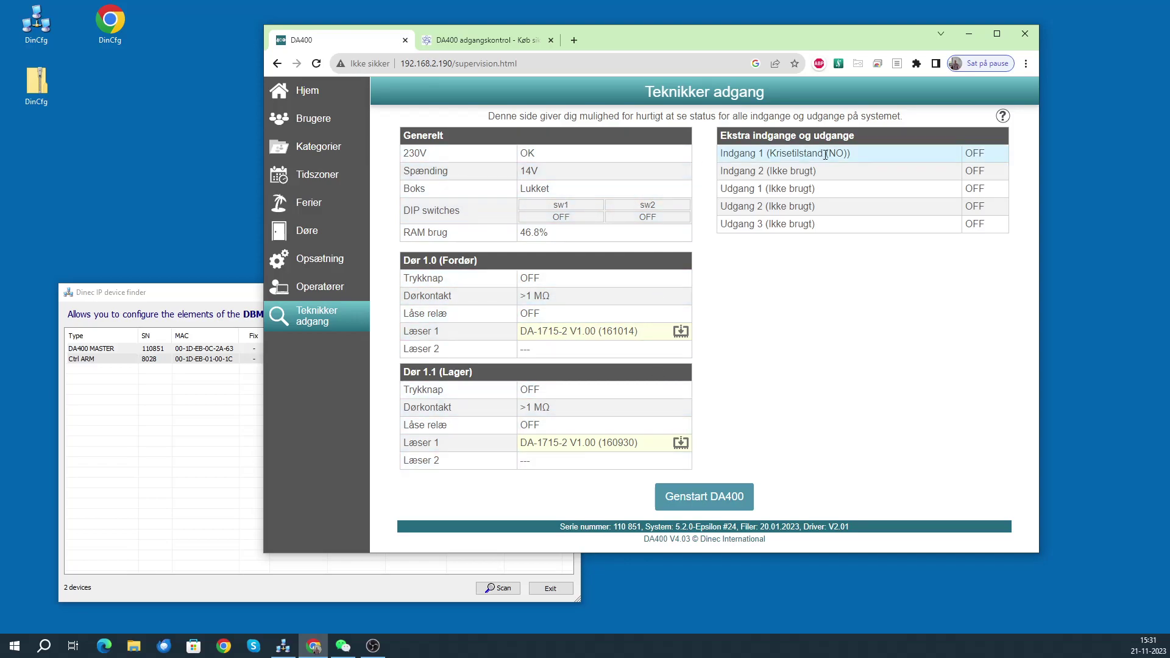
click(314, 96)
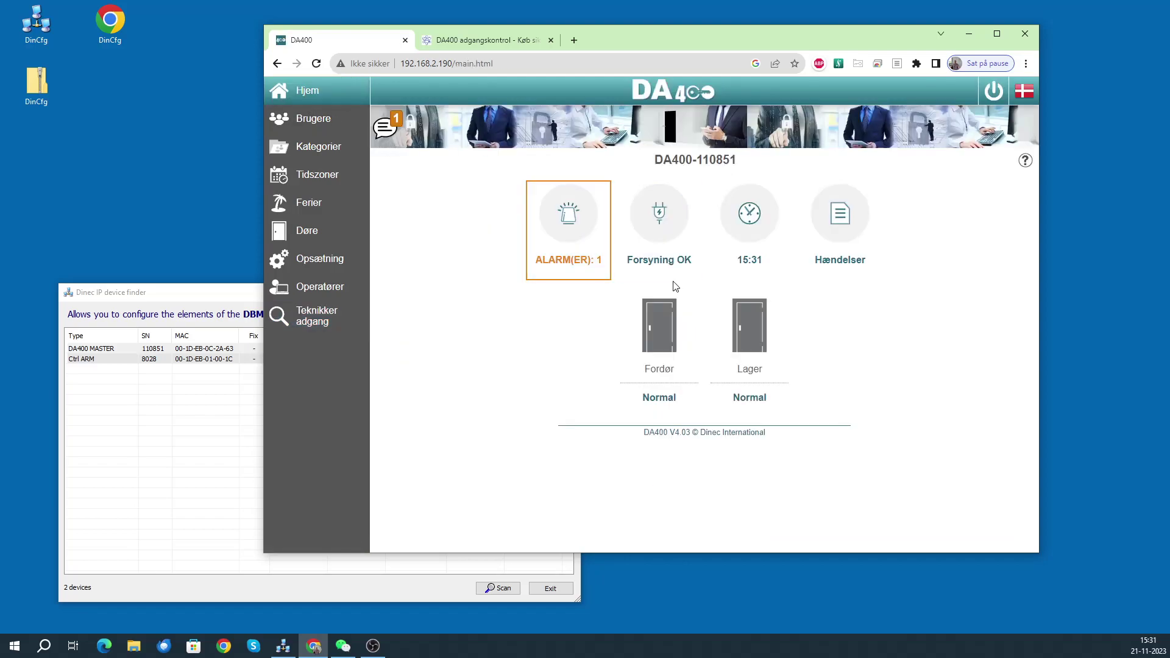